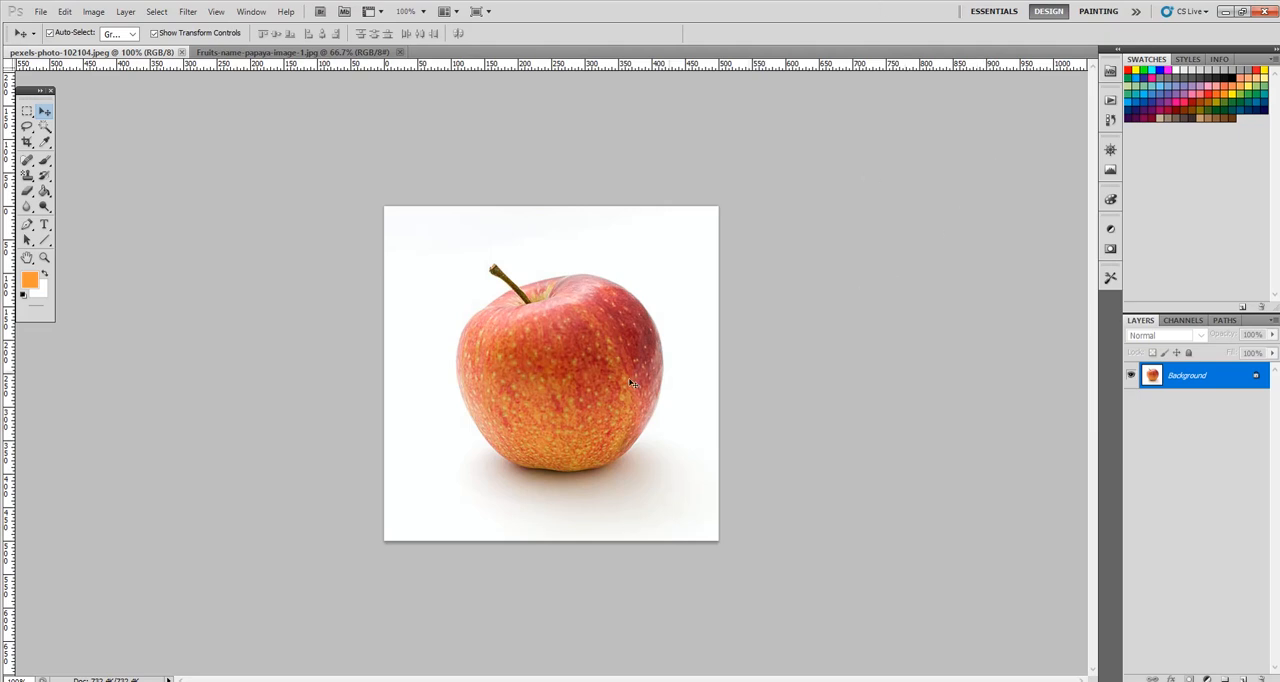
- Convert the locked Background of the apple image pexels-photo-102104.jpeg into a regular editable layer, keeping the default settings
click(310, 53)
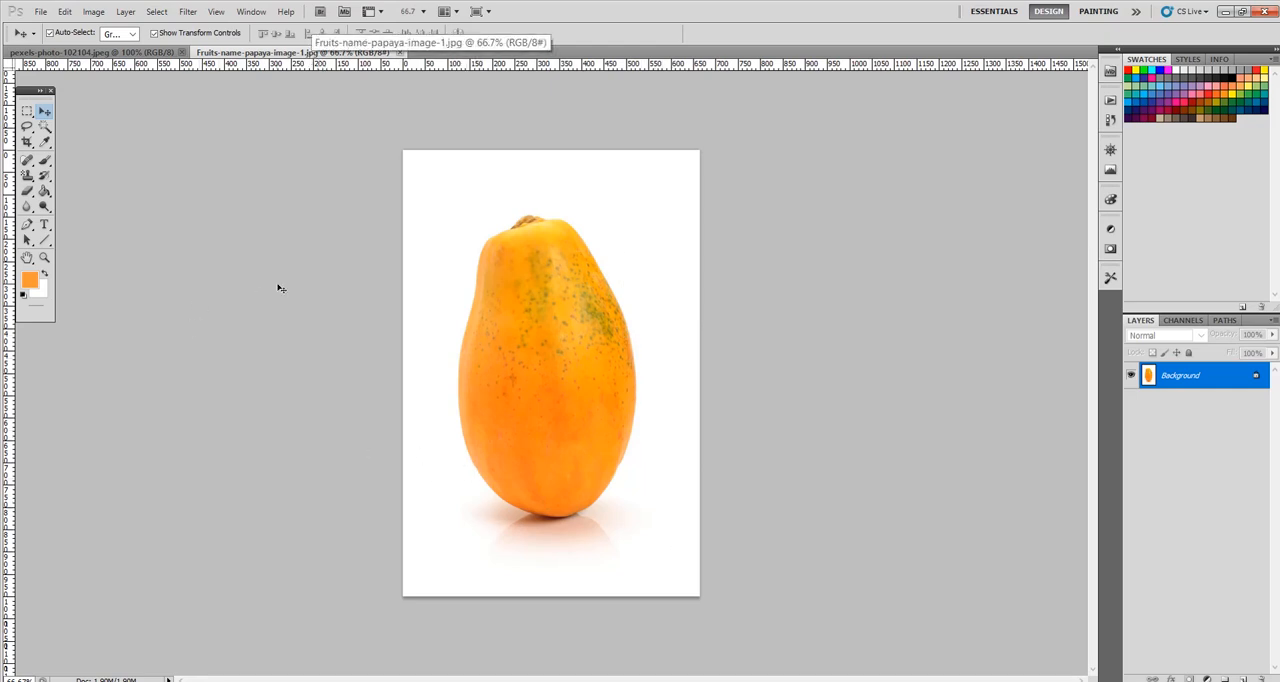
click(97, 53)
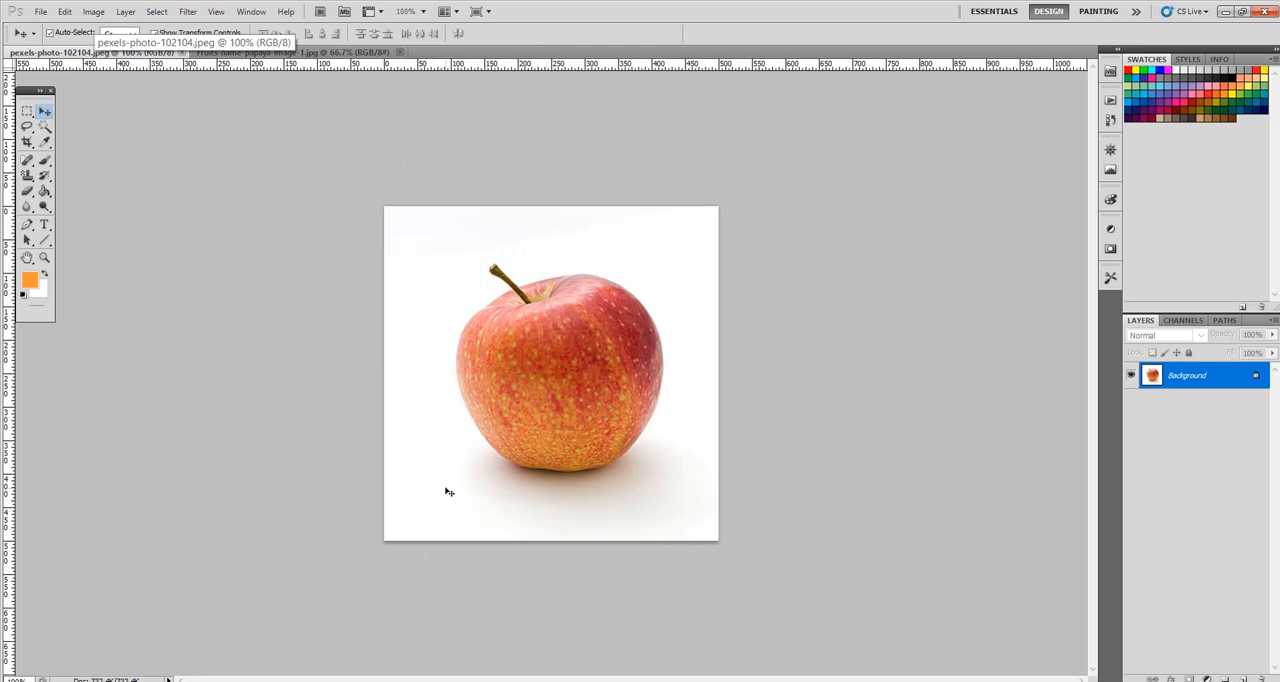
double_click(1253, 378)
click(760, 222)
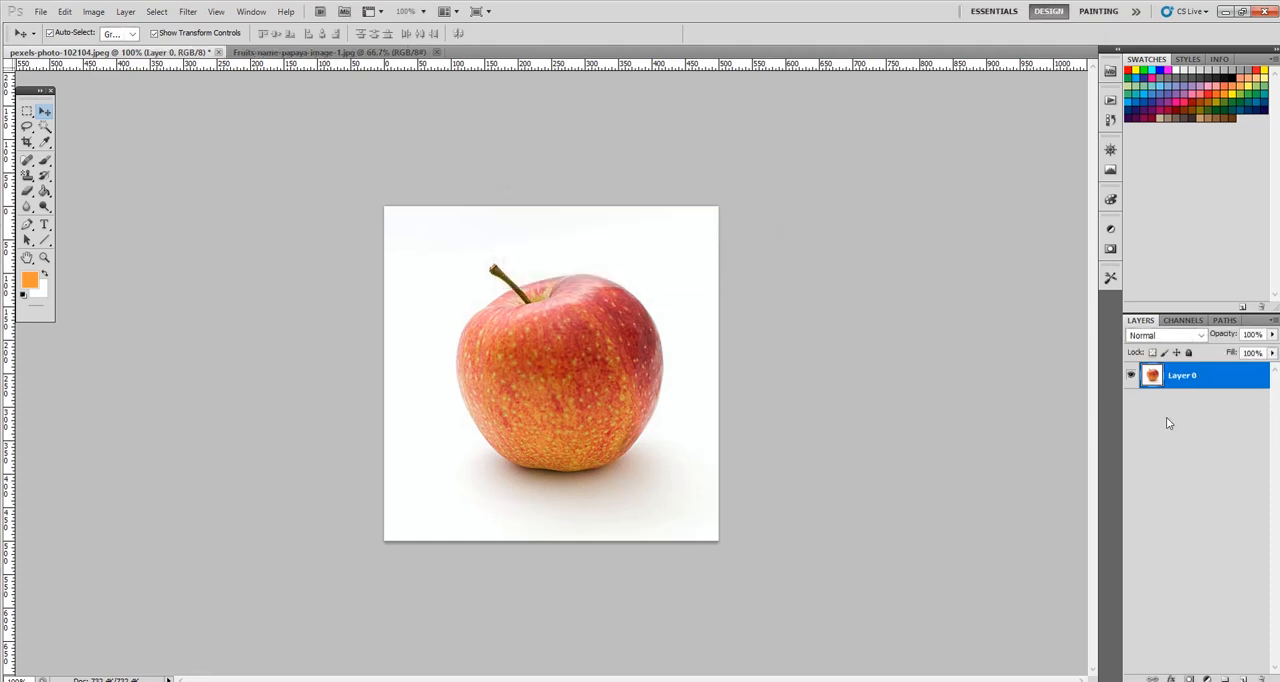
- Remove the white background around the apple using the Magic Wand tool at tolerance 32, and clear the selection
click(47, 130)
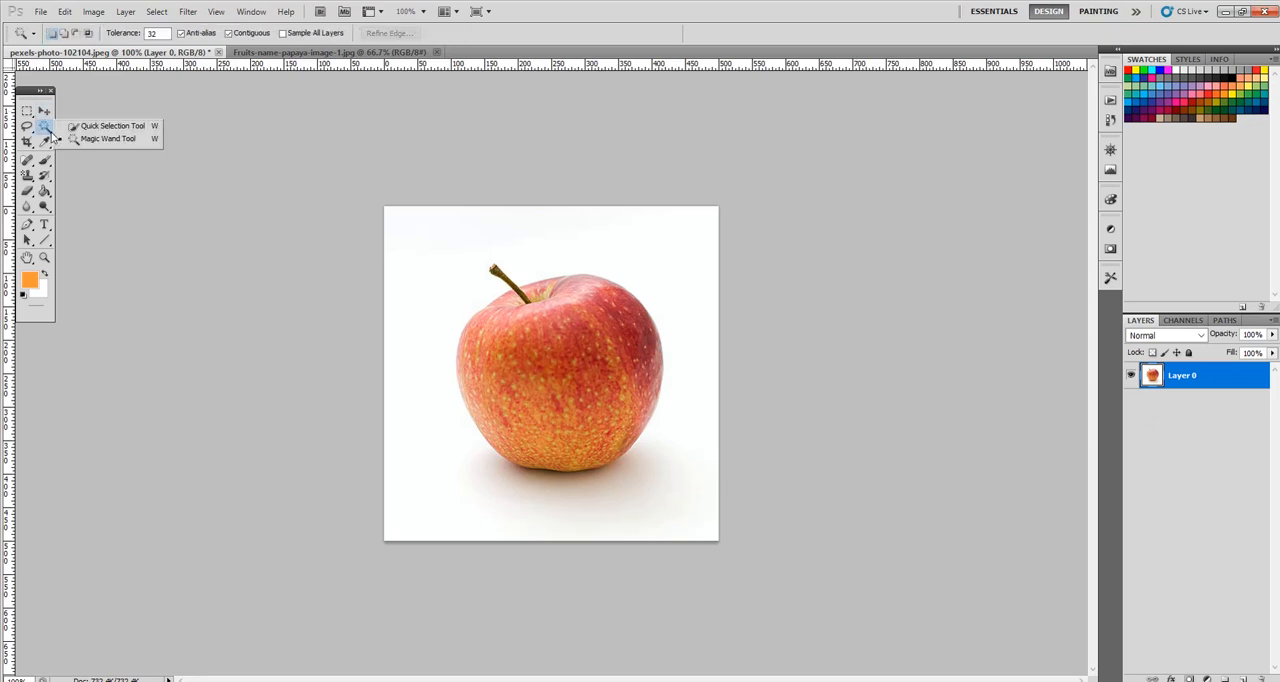
click(102, 138)
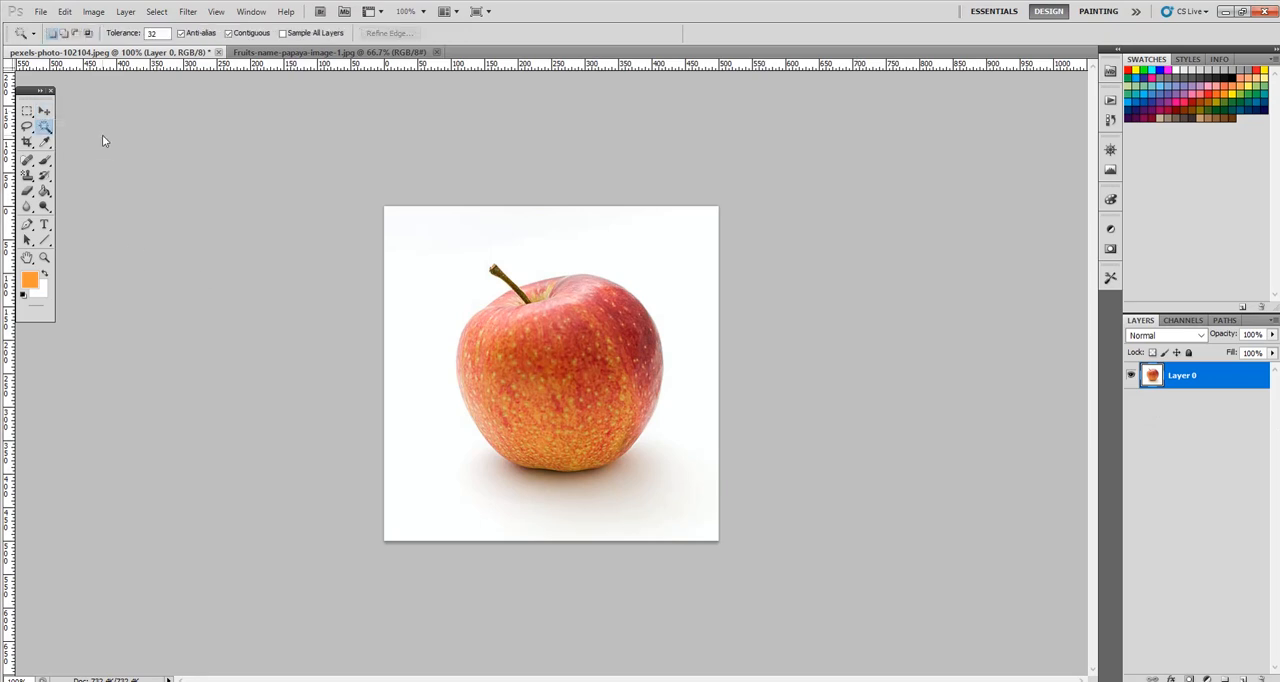
click(418, 245)
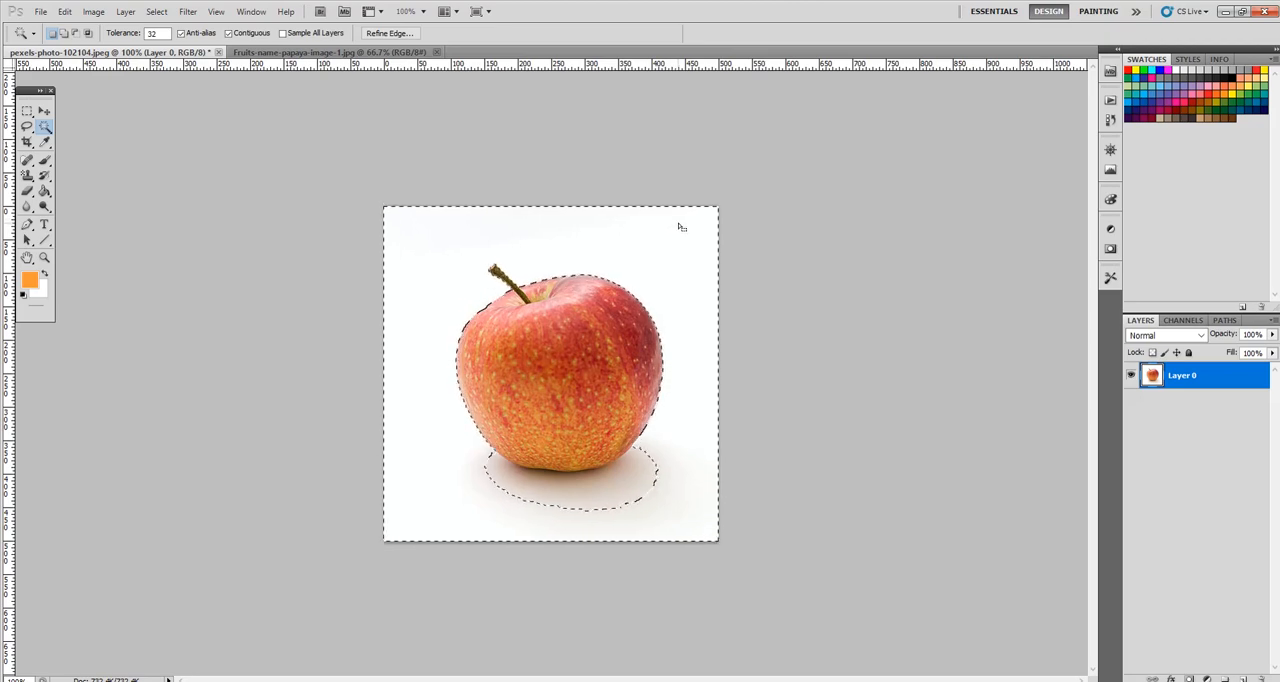
key(Delete)
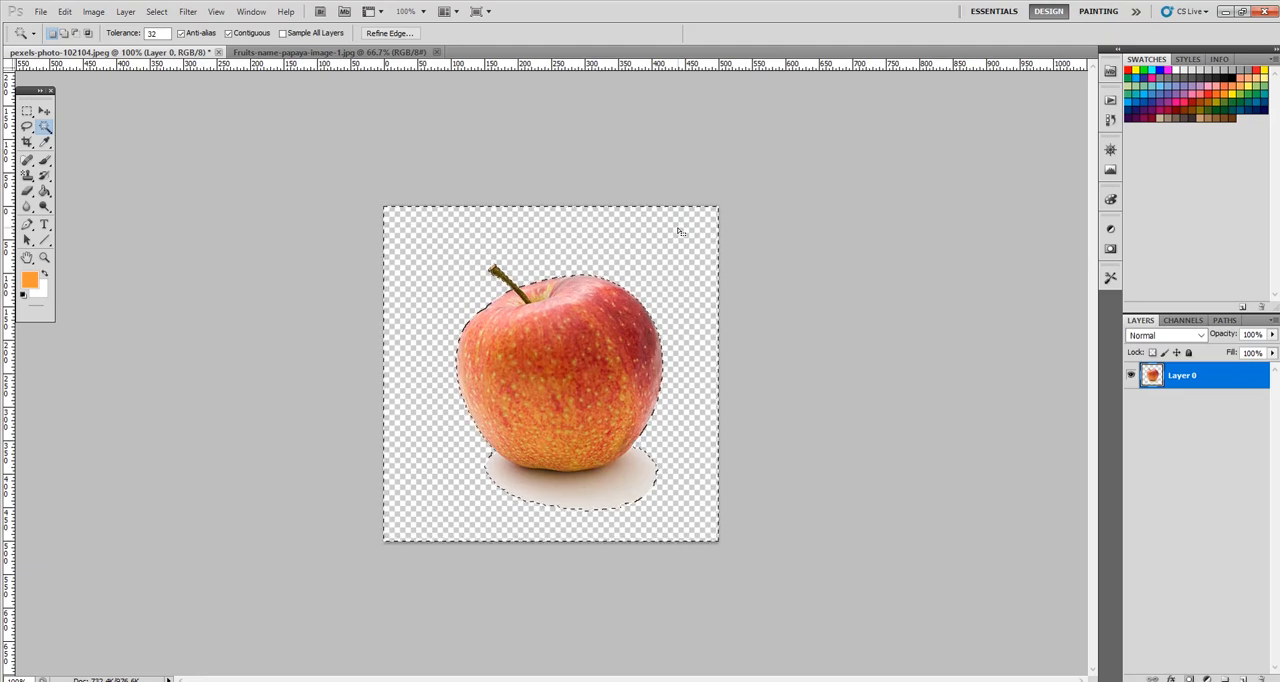
key(ctrl+d)
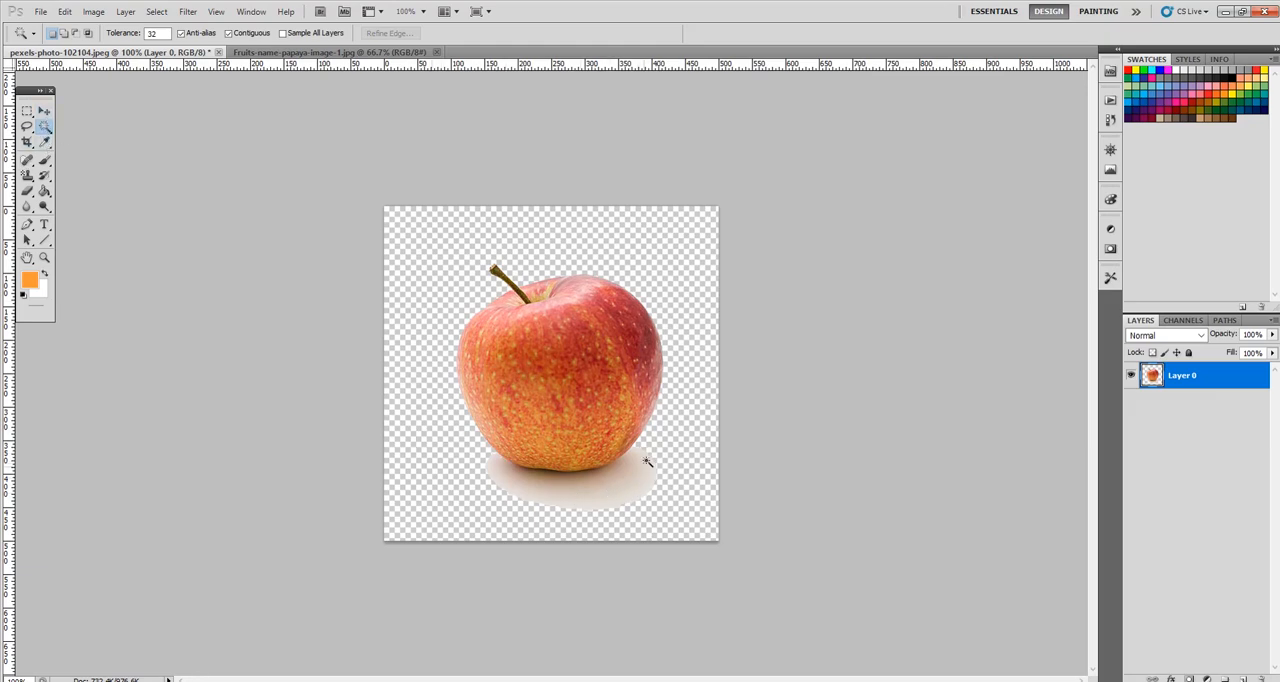
- Erase the remaining shadow beneath the apple with the Eraser tool at brush size 50 and 100% opacity
click(44, 111)
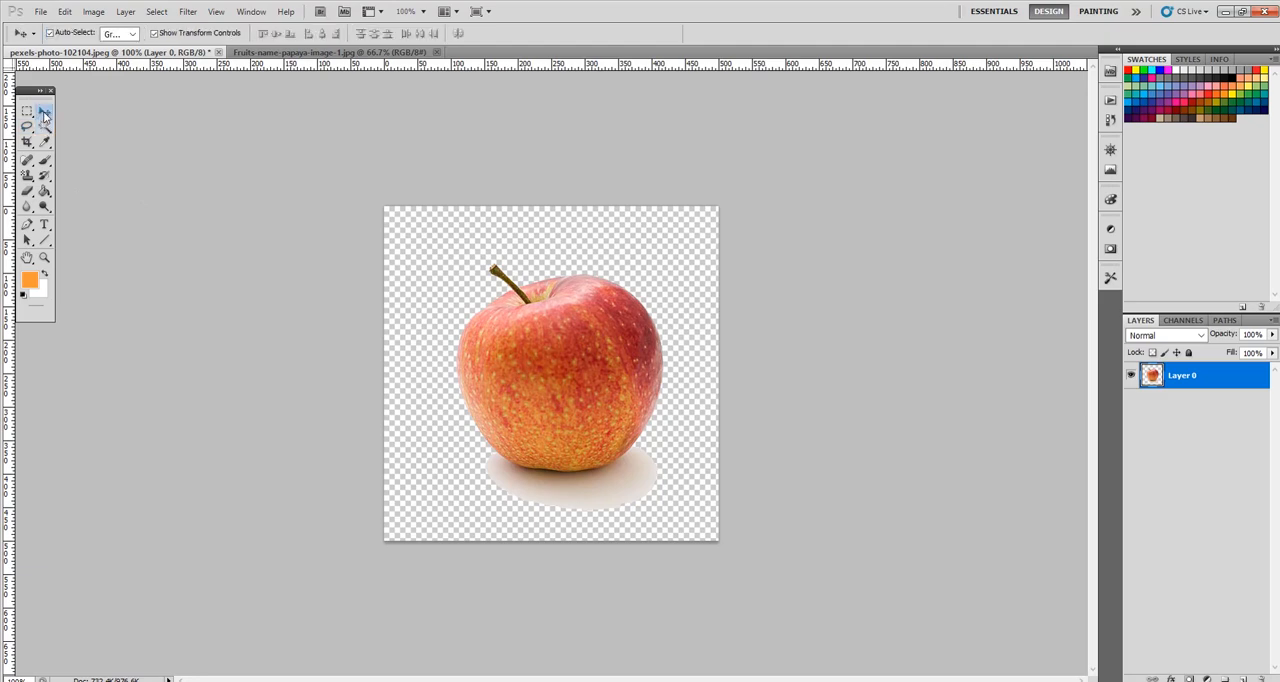
click(27, 190)
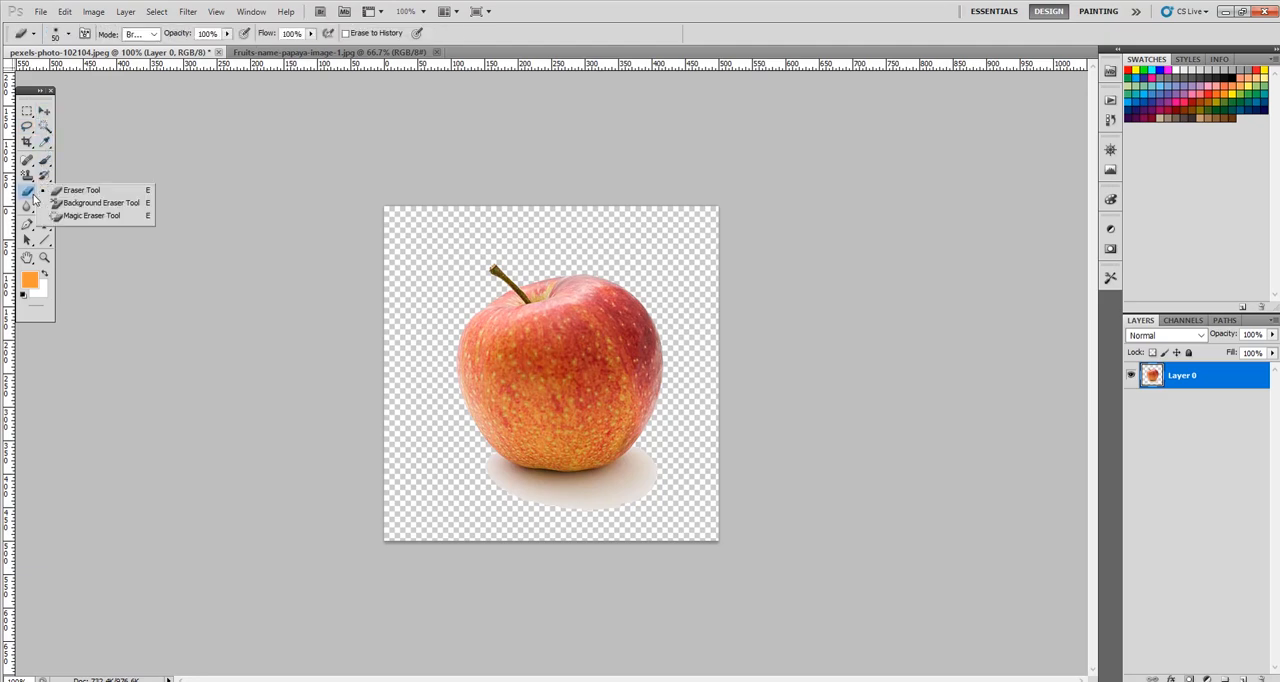
click(97, 190)
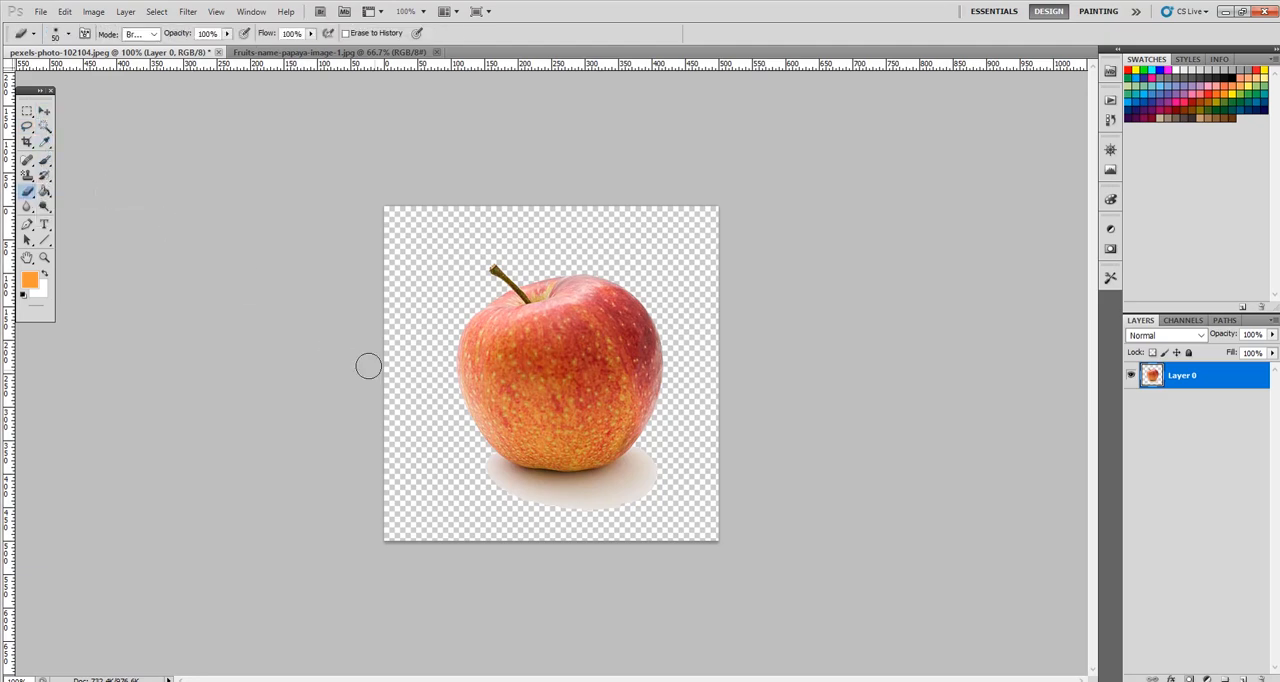
mouse_move(477, 473)
mouse_down()
mouse_move(597, 502)
mouse_move(650, 475)
mouse_move(656, 451)
mouse_move(606, 486)
mouse_move(545, 493)
mouse_move(472, 460)
mouse_move(560, 491)
mouse_move(646, 472)
mouse_up()
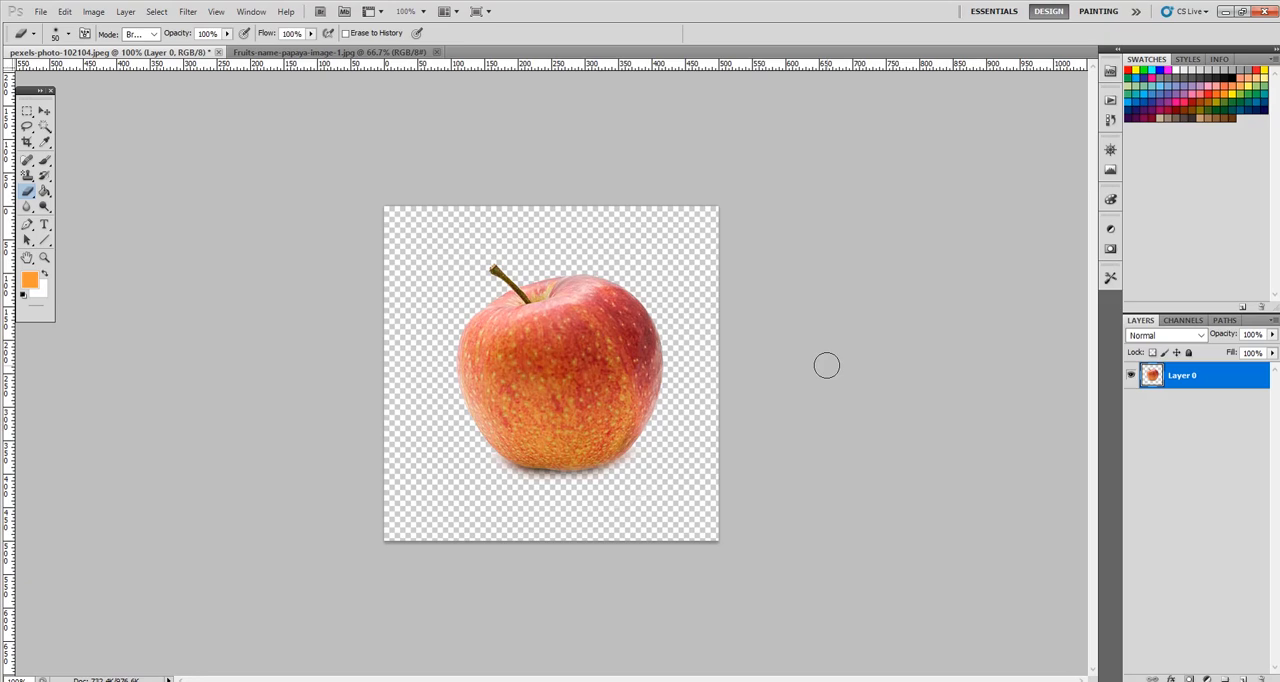
- Save a copy of the apple cutout as pexels-photo-102104.png in the frouts folder, in PNG format with no interlacing
click(40, 12)
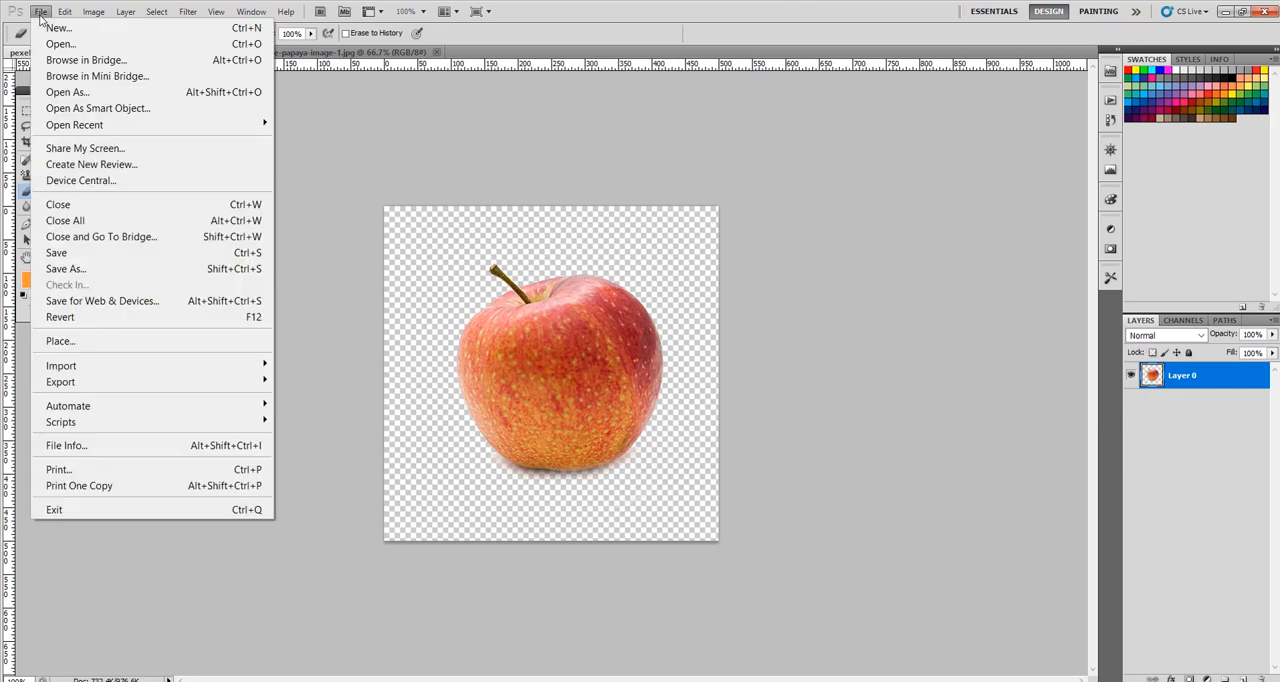
click(86, 269)
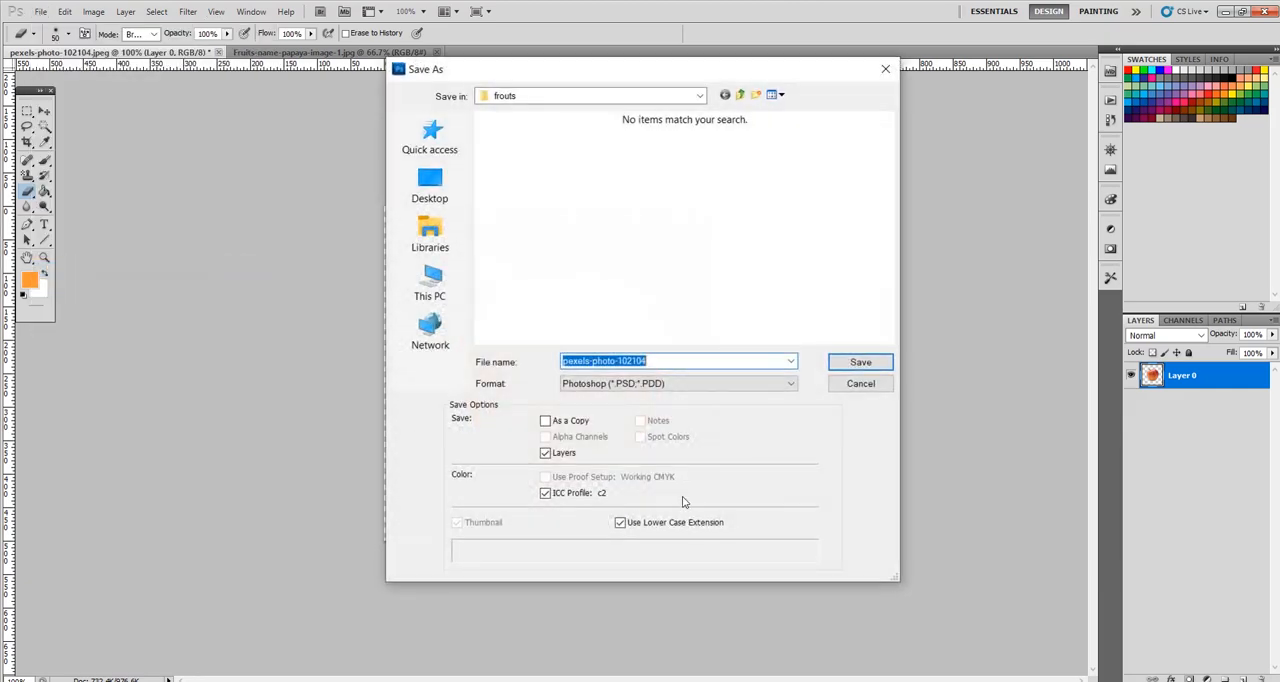
click(722, 388)
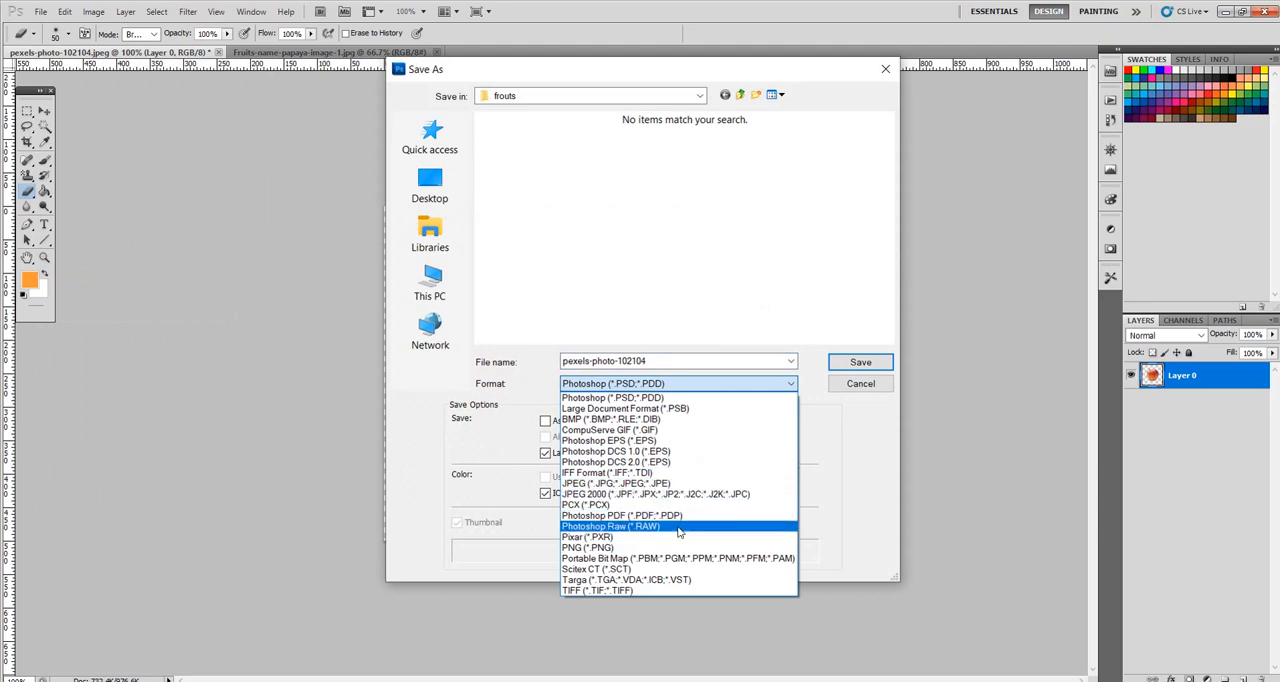
click(676, 548)
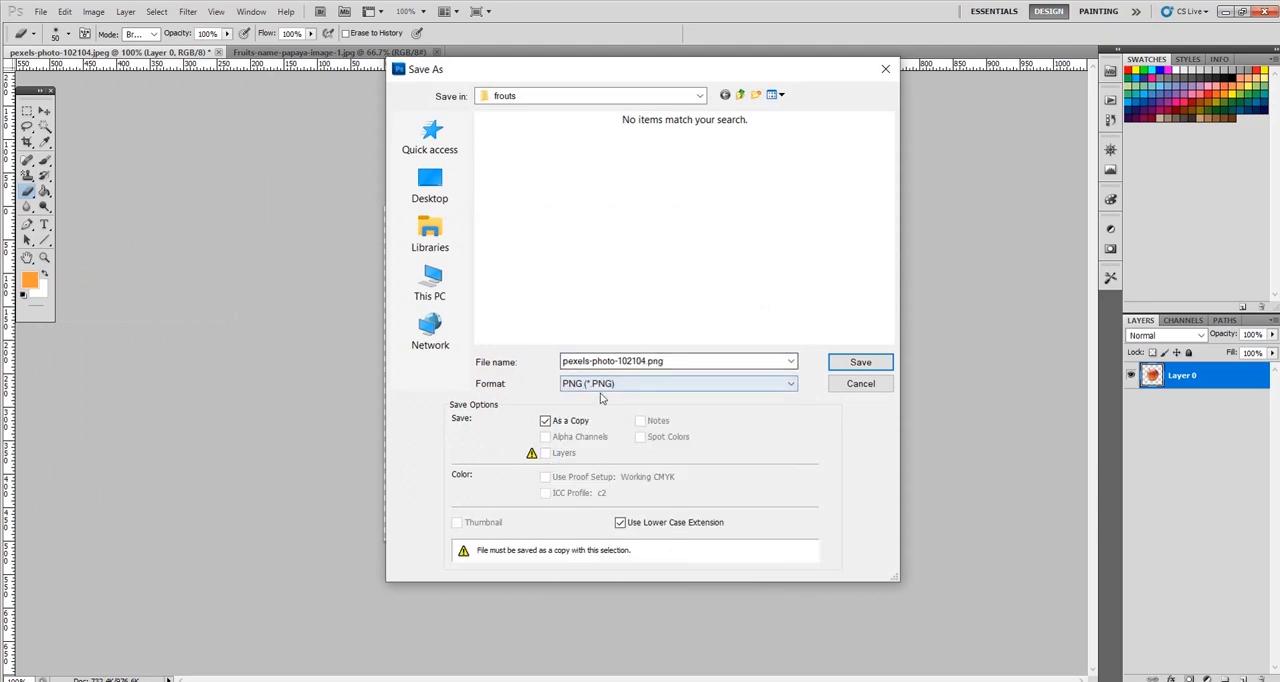
click(850, 364)
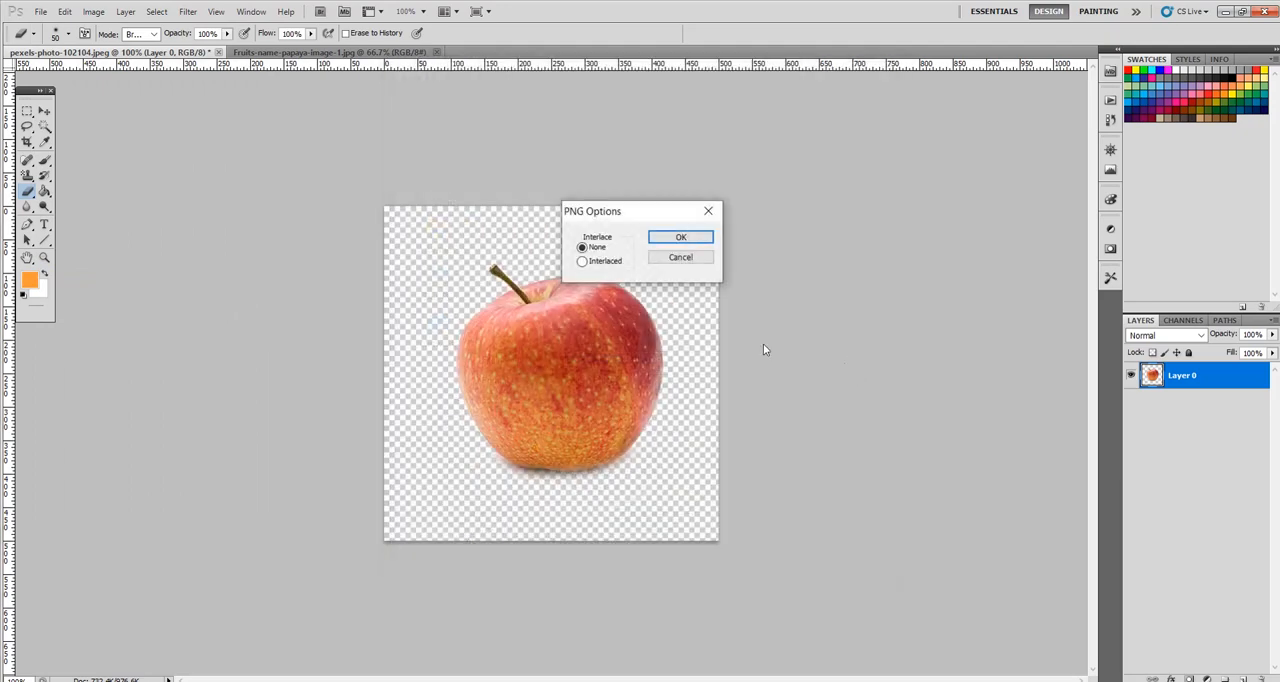
click(700, 237)
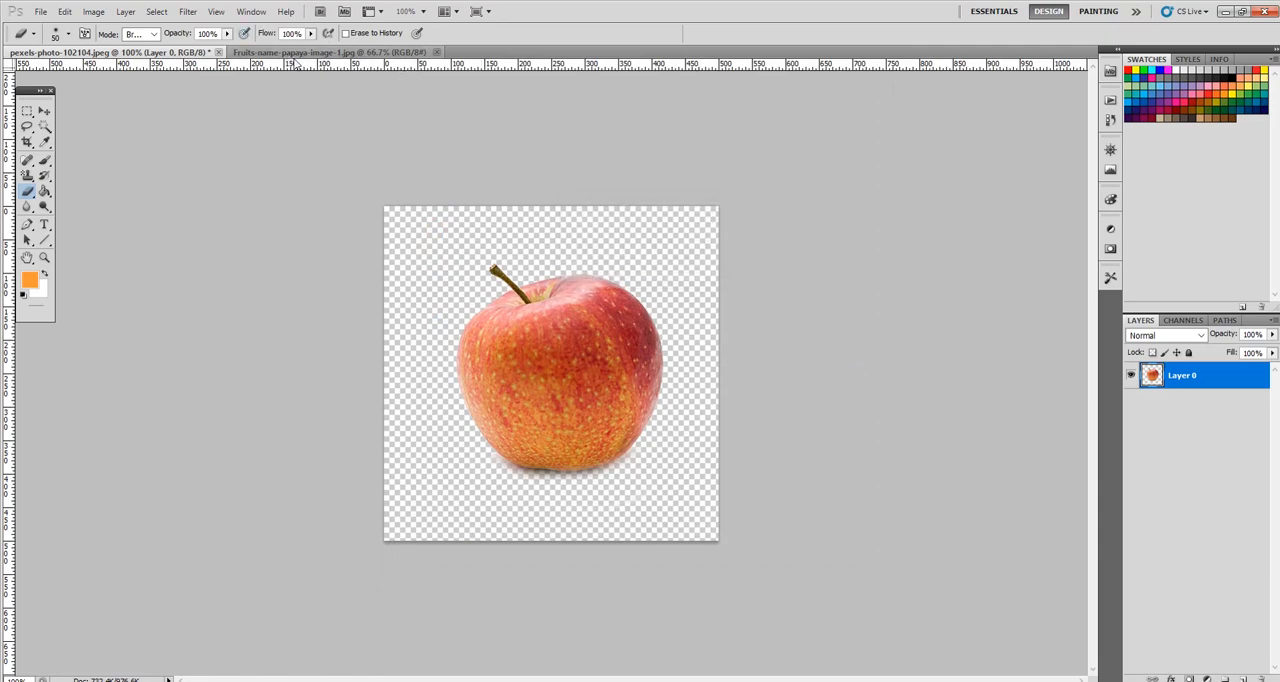
- Convert the locked Background of the papaya image Fruits-name-papaya-image-1.jpg into a regular editable layer, keeping the default settings
click(297, 52)
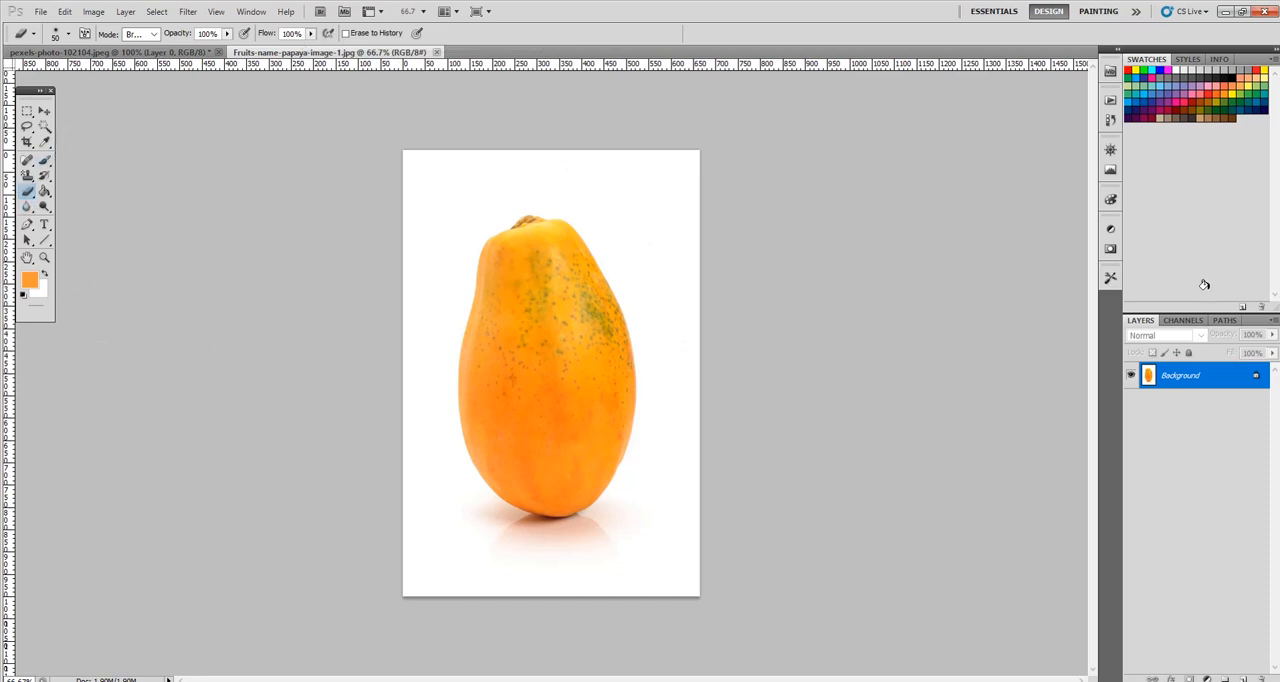
double_click(1253, 380)
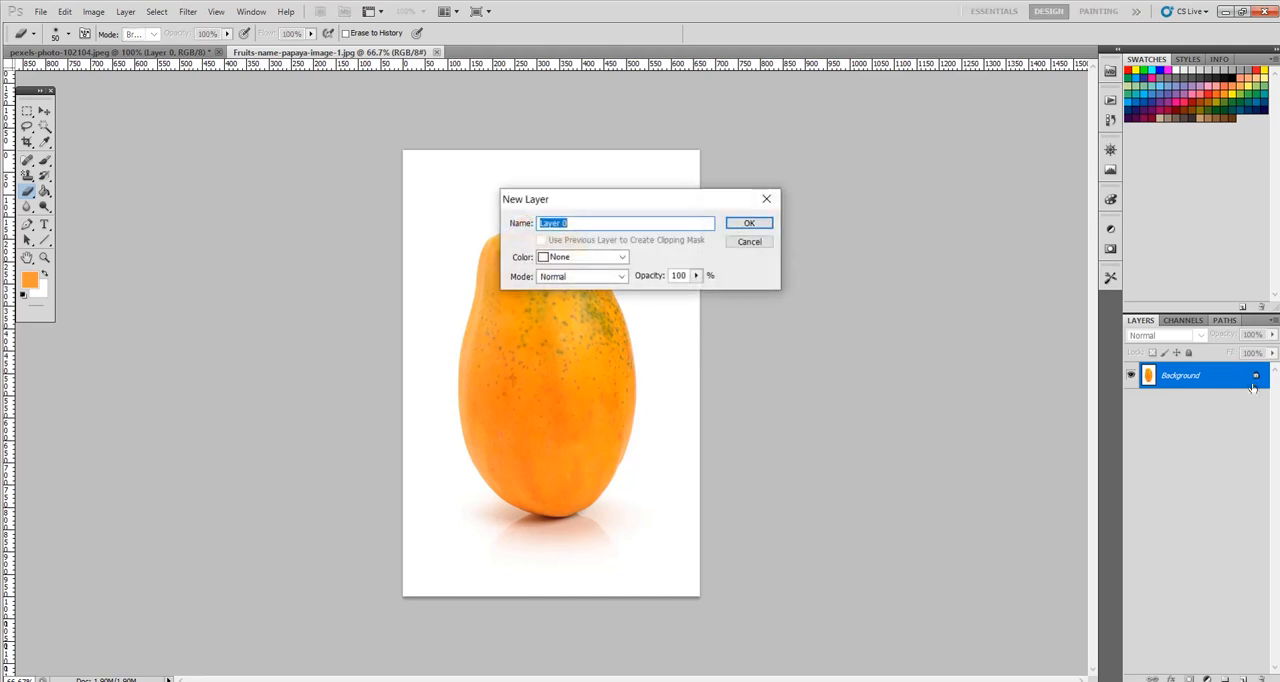
click(745, 224)
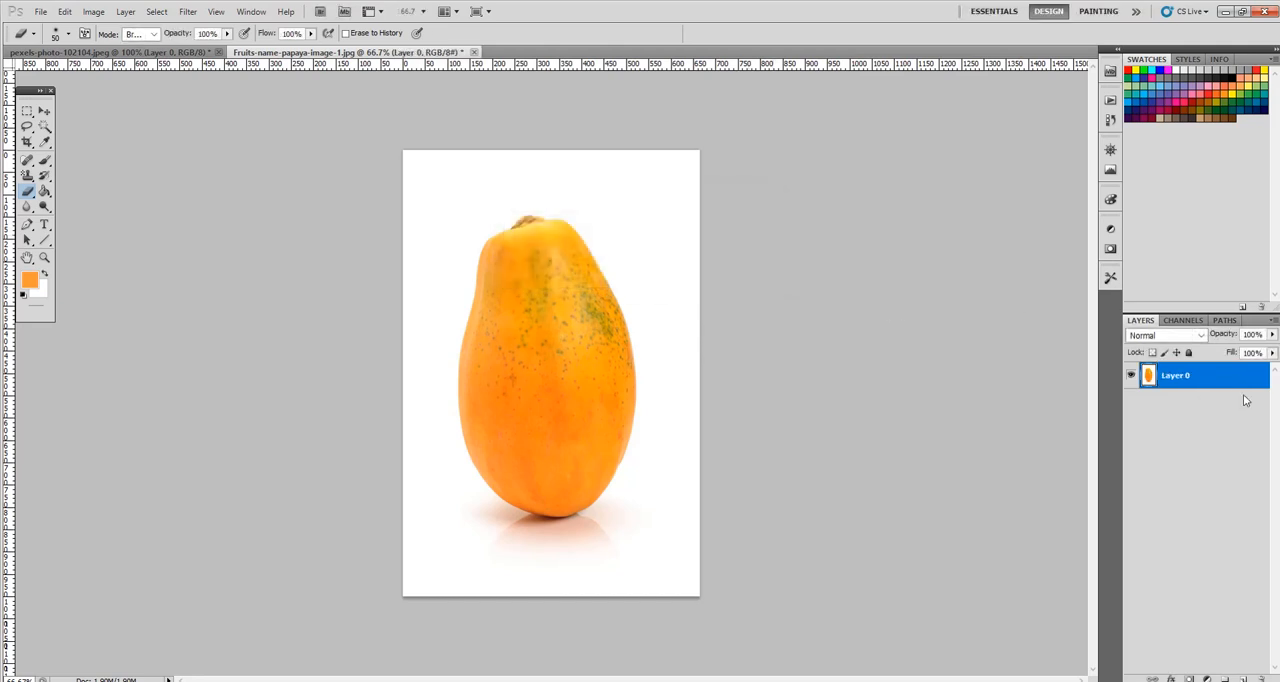
- Remove everything around the papaya by selecting the fruit with the Quick Selection tool, inverting the selection and deleting it, leaving nothing selected
click(44, 127)
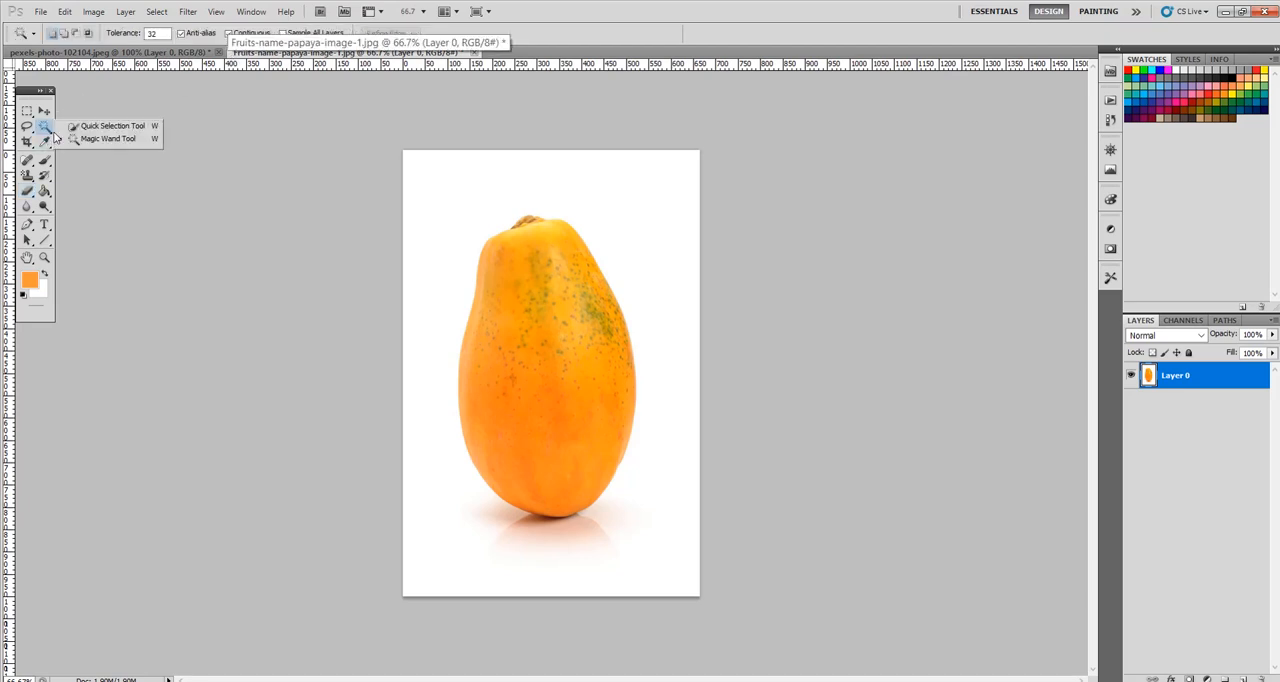
click(120, 128)
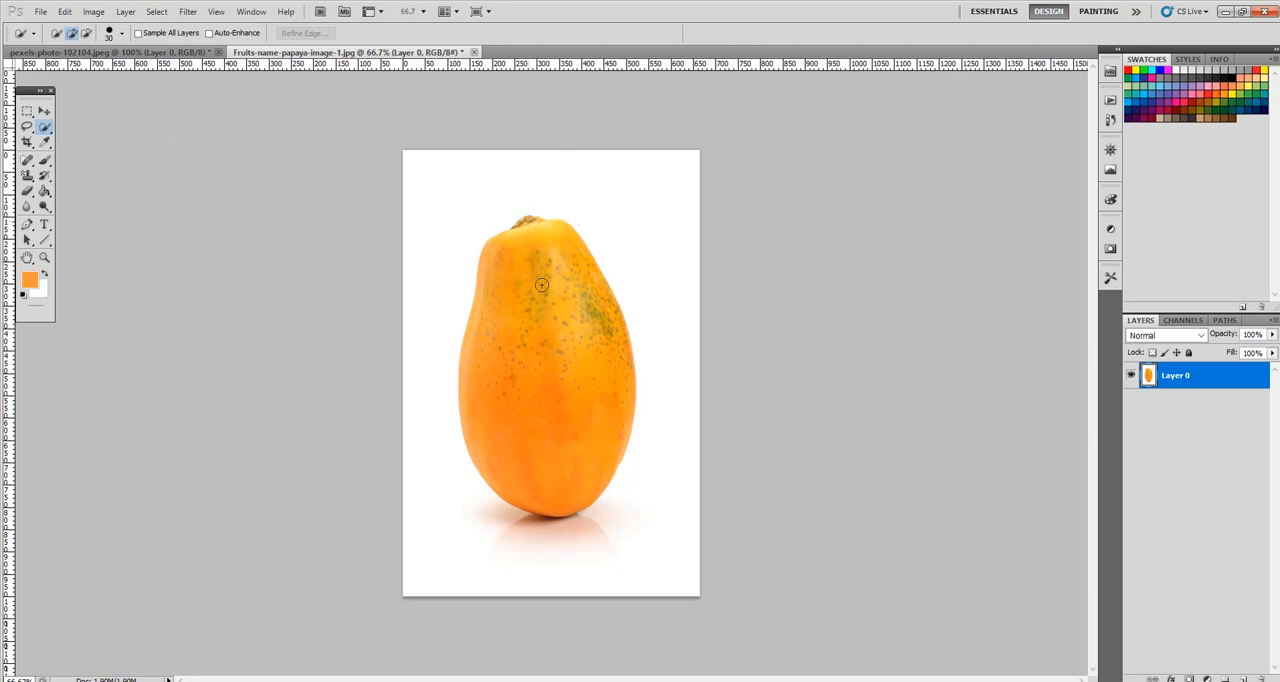
drag(541, 285, 553, 392)
drag(559, 433, 559, 434)
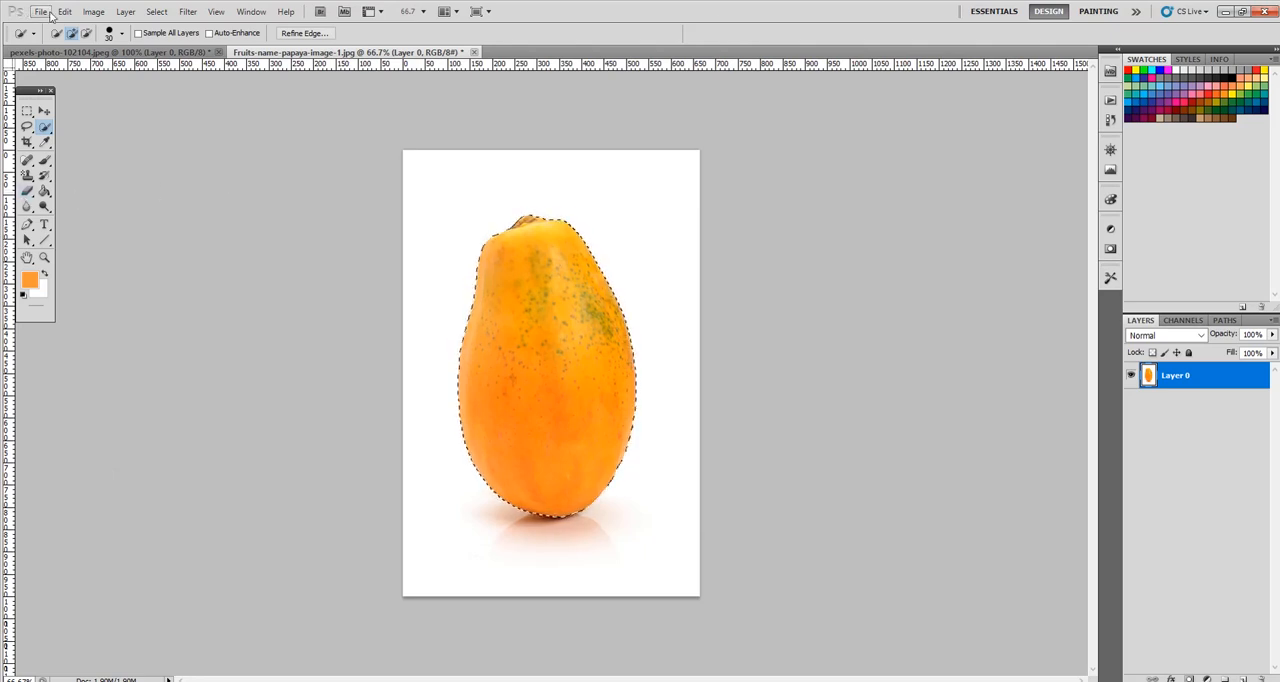
click(157, 12)
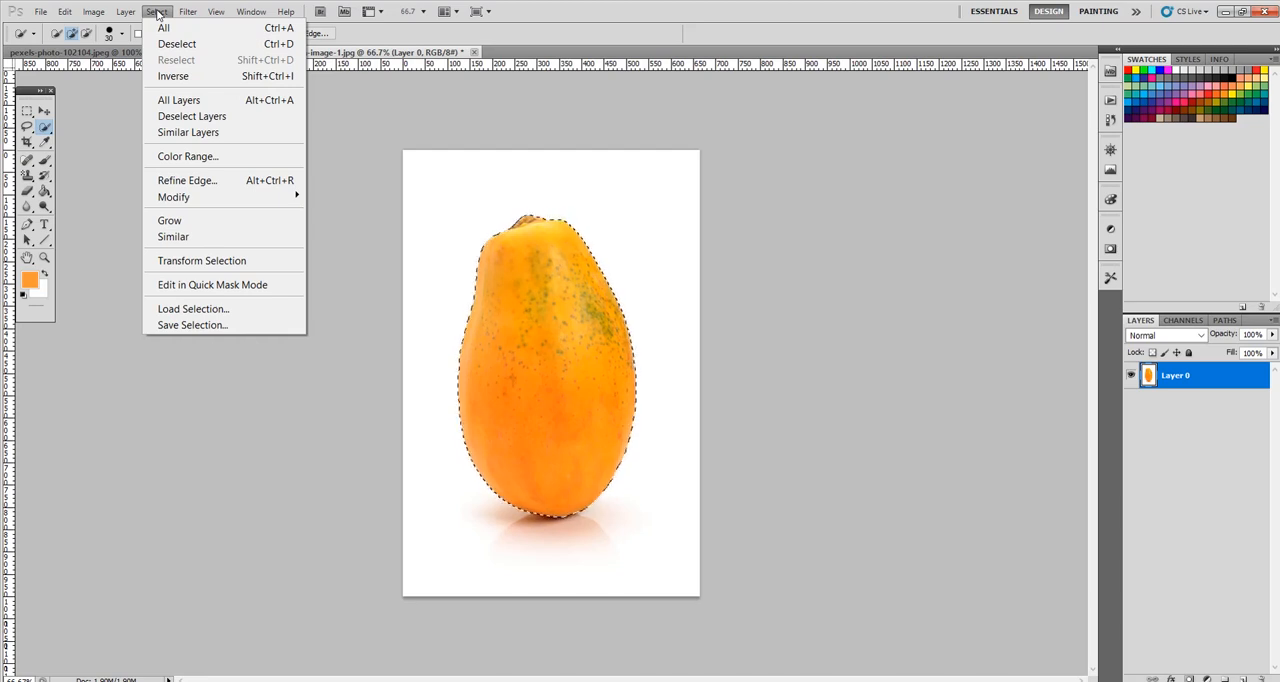
click(167, 80)
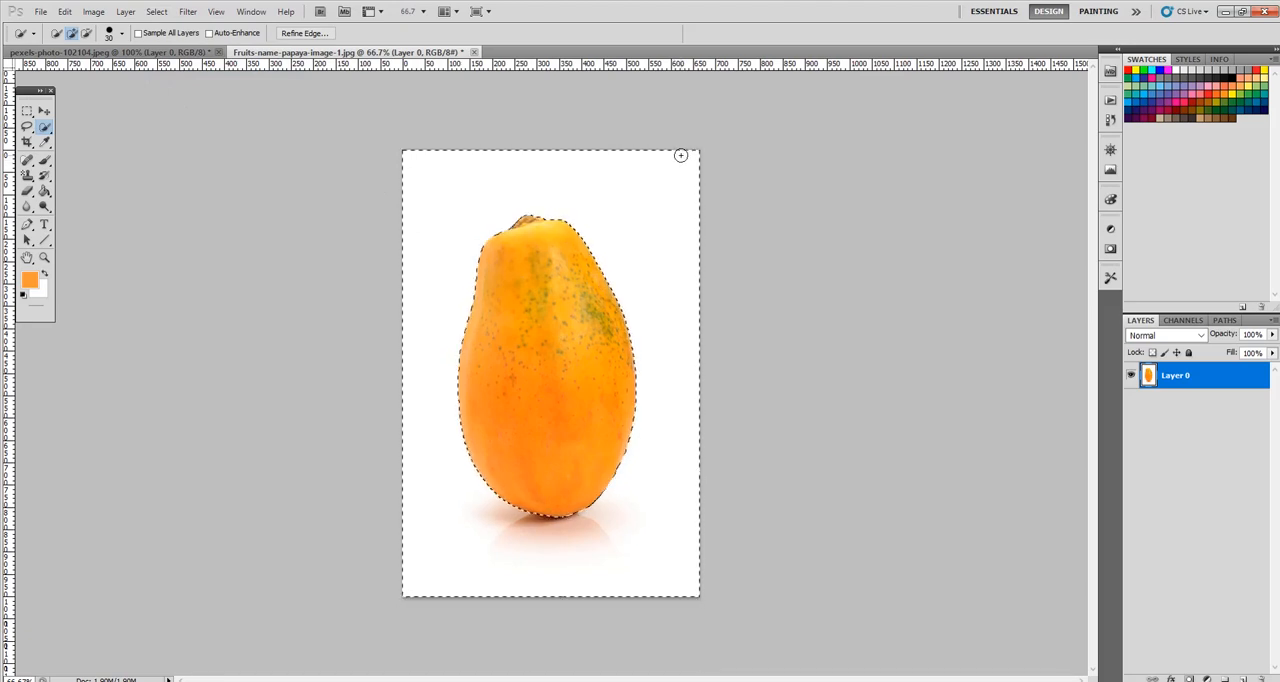
key(Delete)
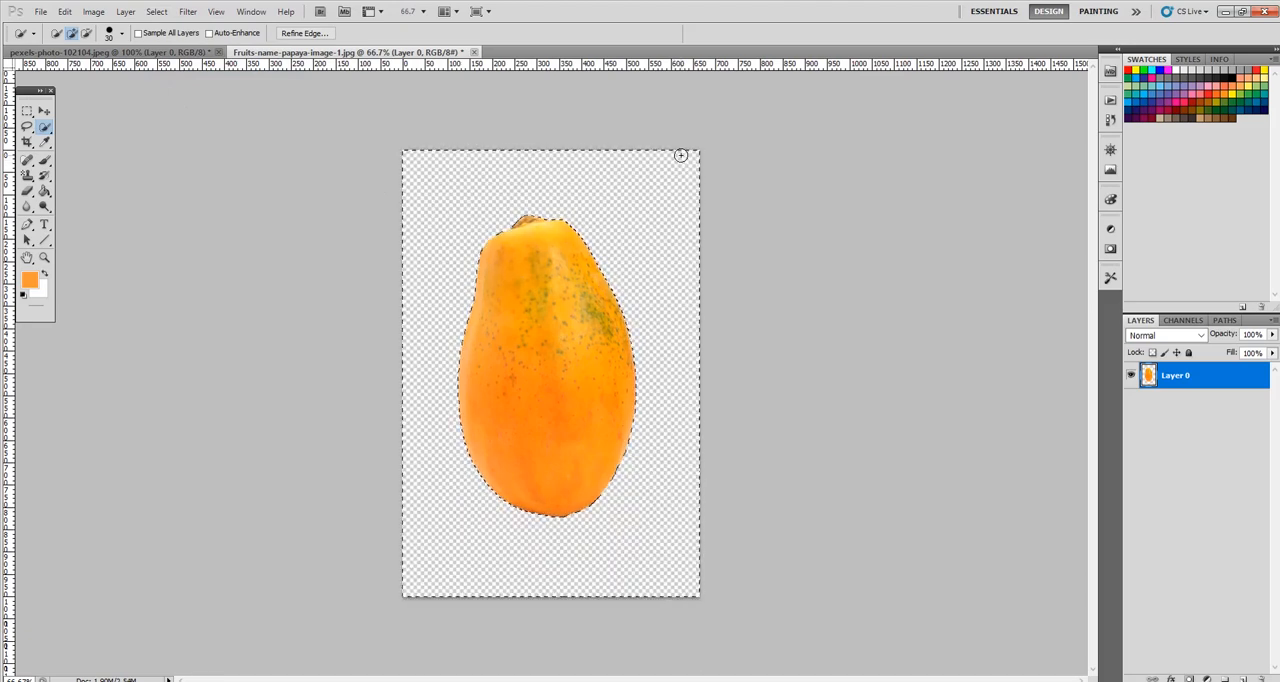
key(ctrl+d)
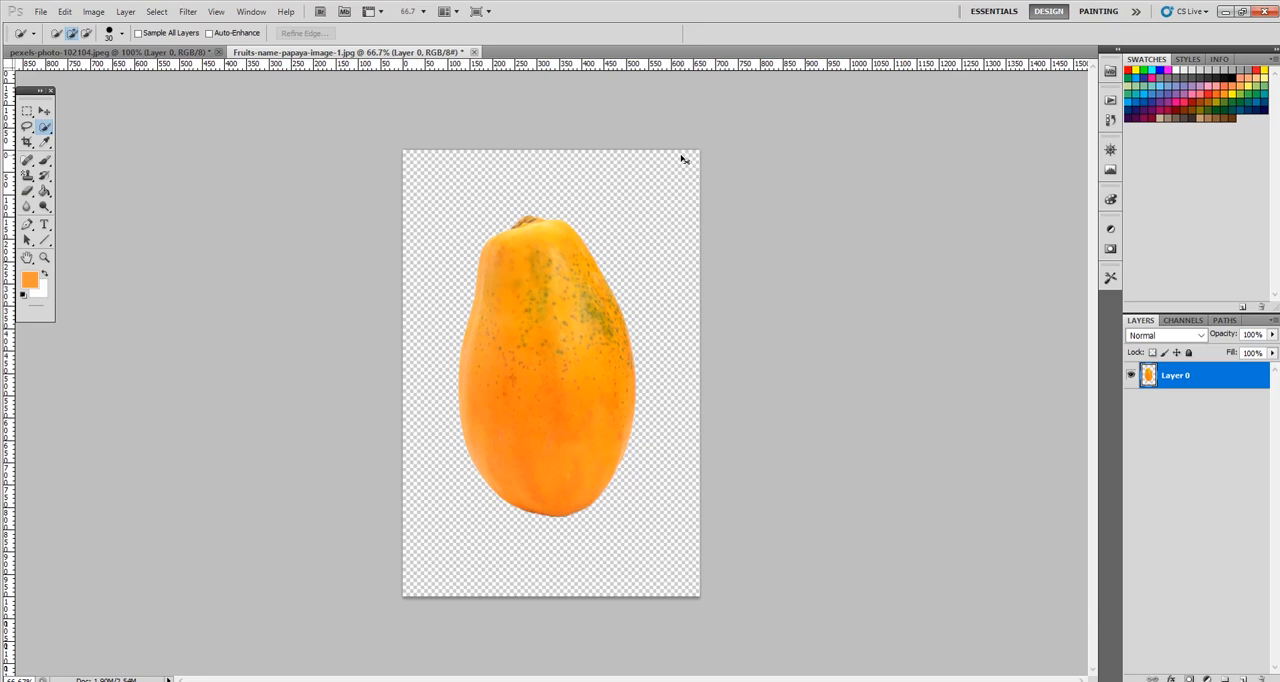
- Save a copy of the papaya cutout to the Desktop as Fruits-name-papaya-image-1.png, in PNG format with no interlacing
click(40, 11)
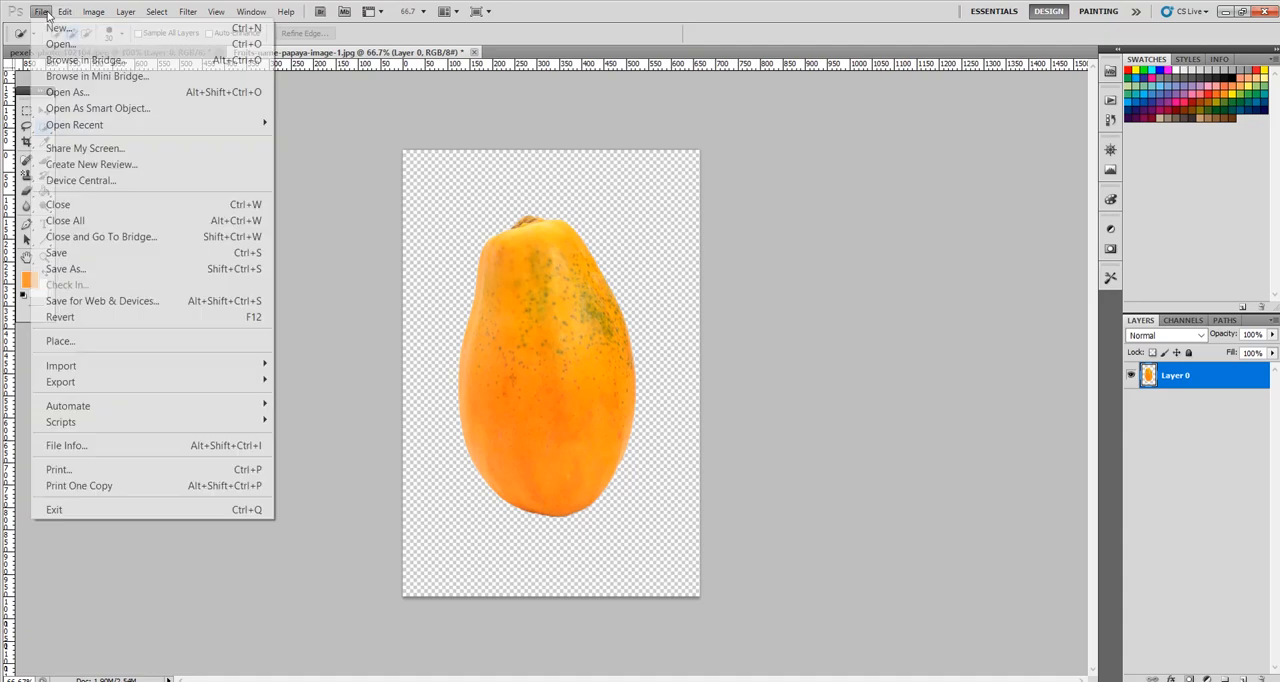
click(65, 269)
click(730, 386)
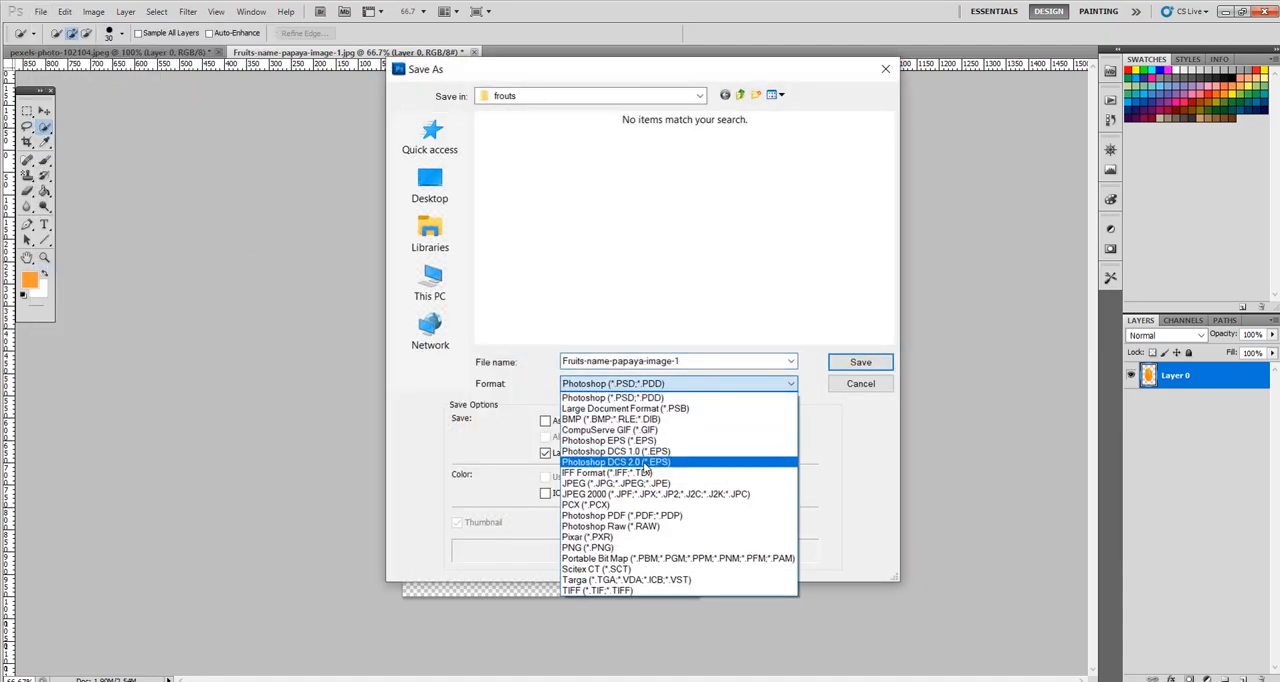
click(623, 549)
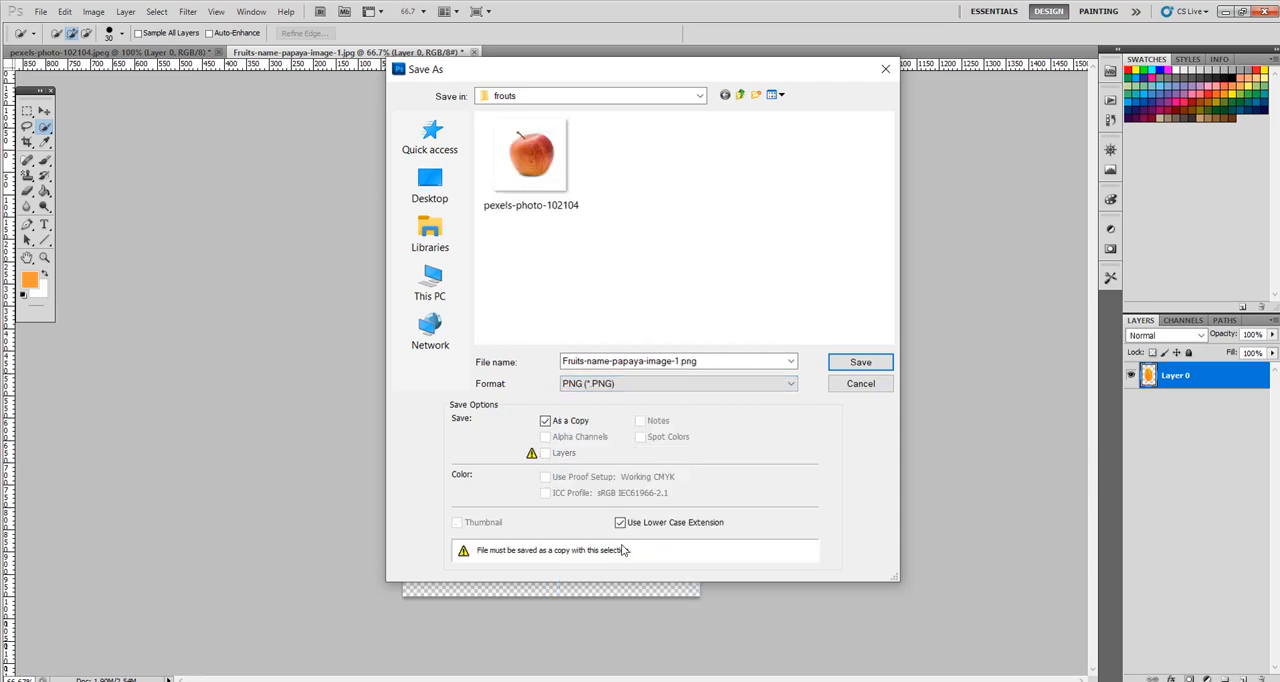
click(440, 200)
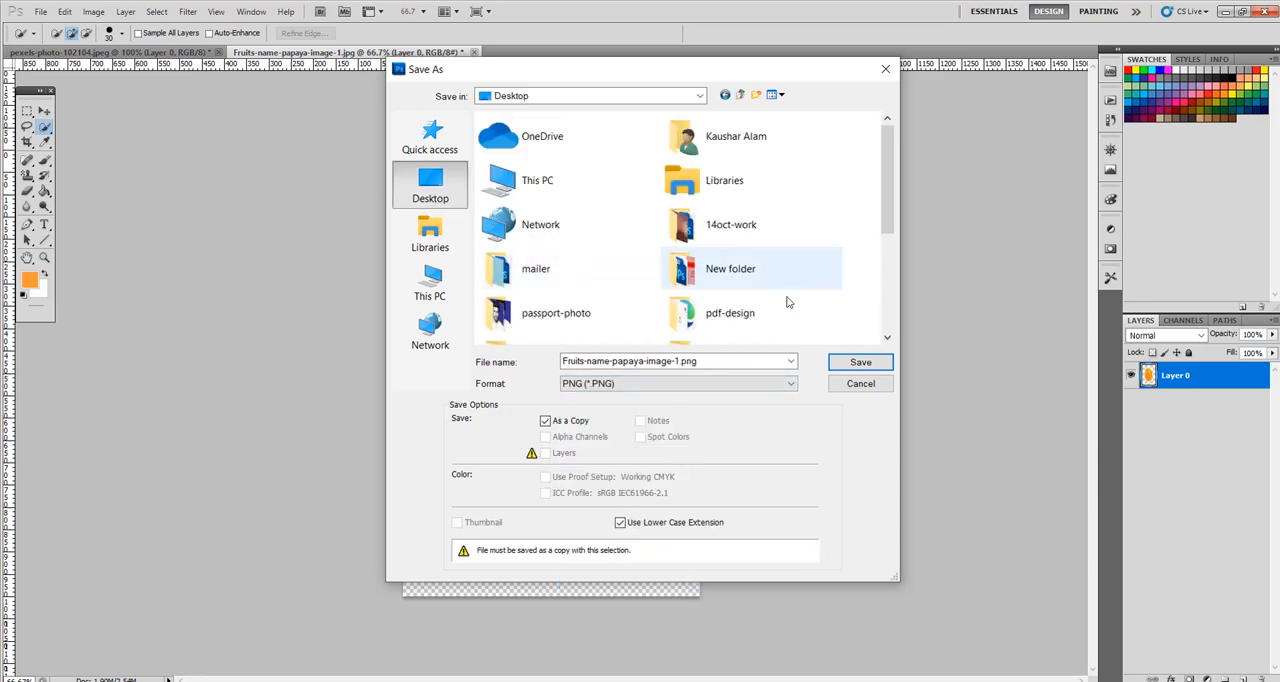
click(866, 364)
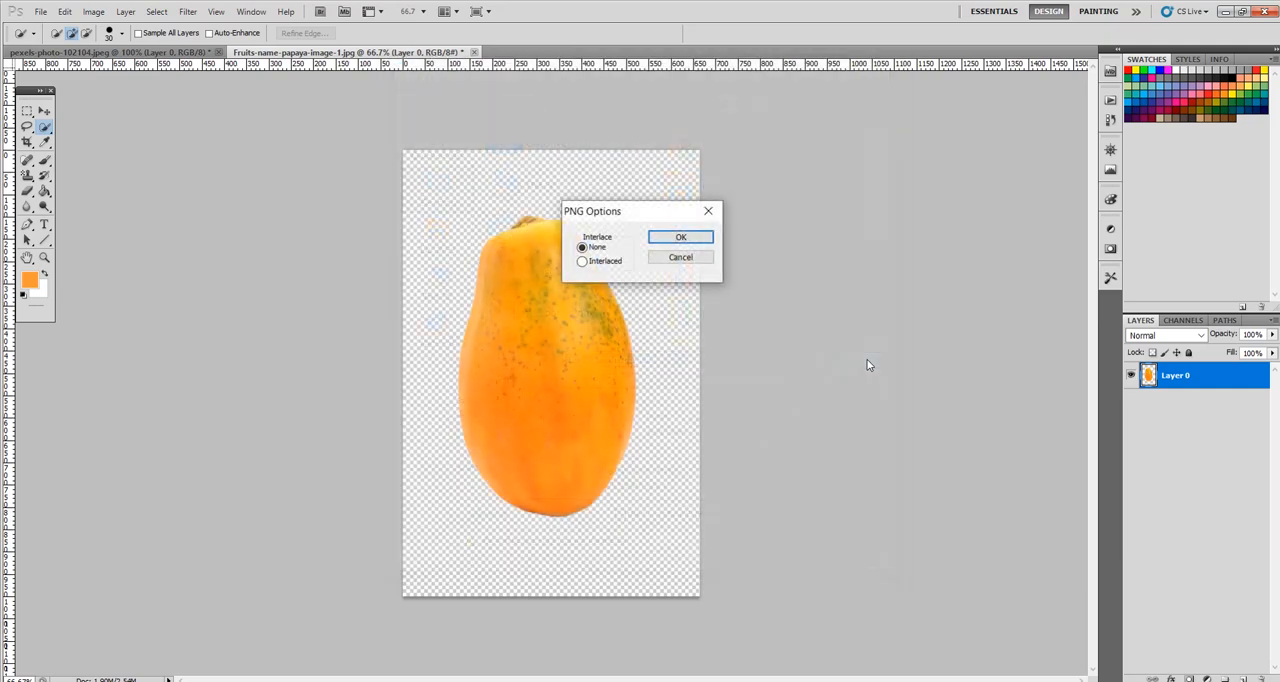
click(680, 239)
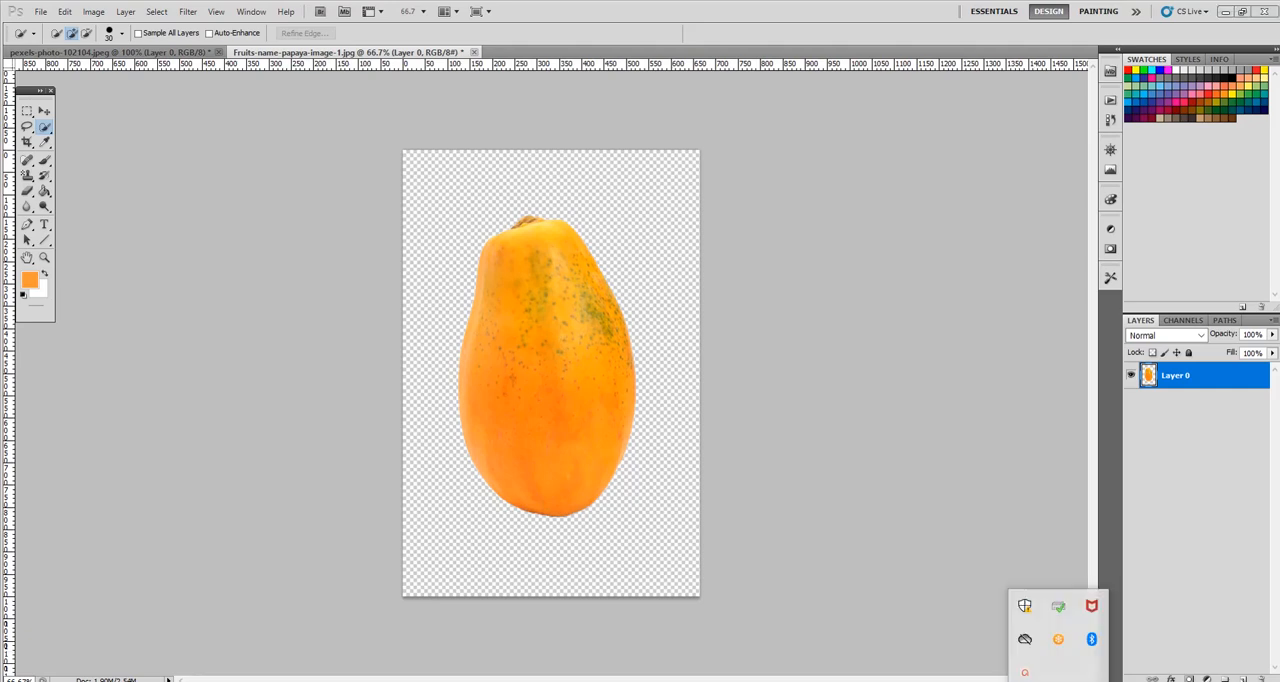
click(1028, 668)
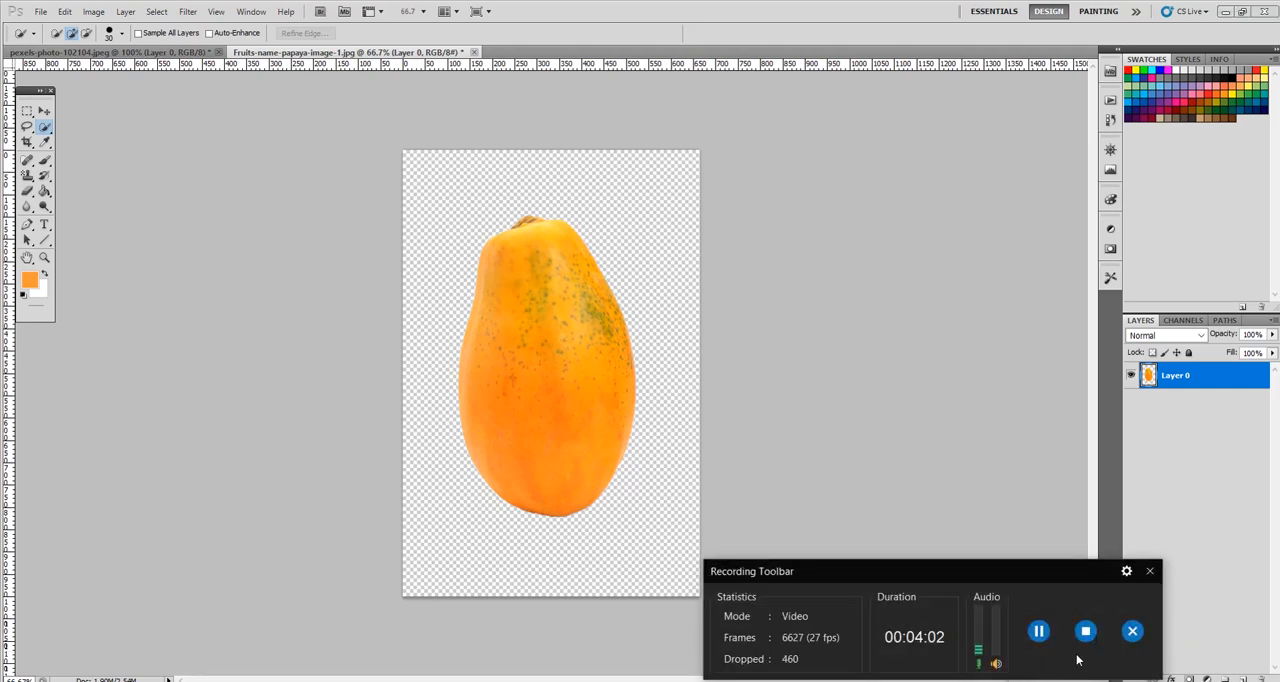